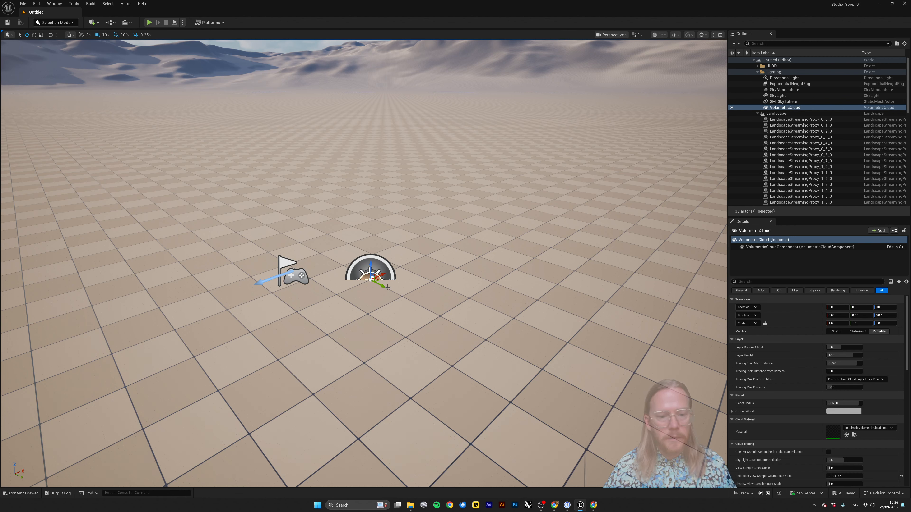
Add a cube shape to the level on the ground behind the lighting icon
left_click(302, 276)
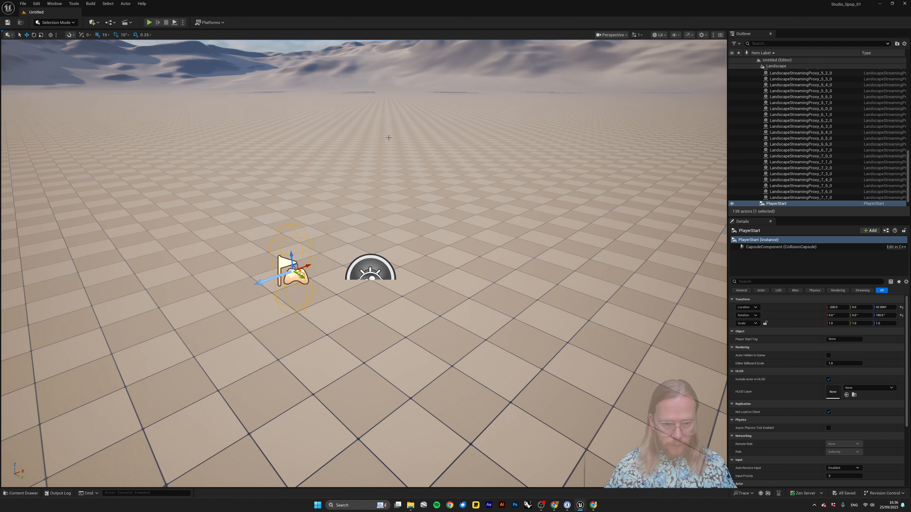
key("Escape")
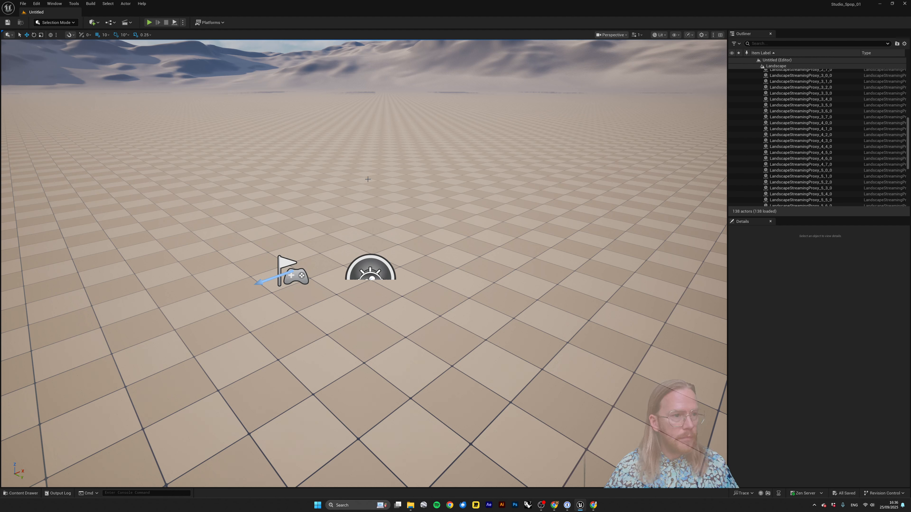
left_click(95, 24)
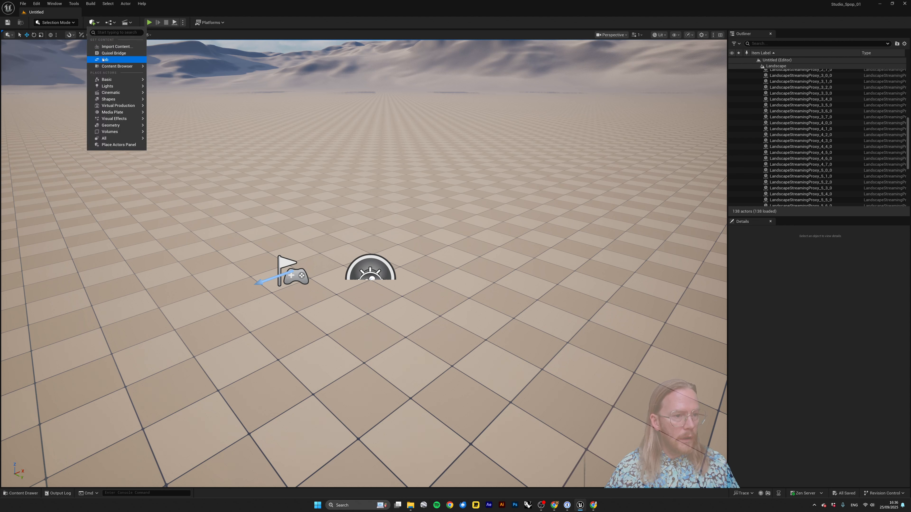
mouse_move(109, 102)
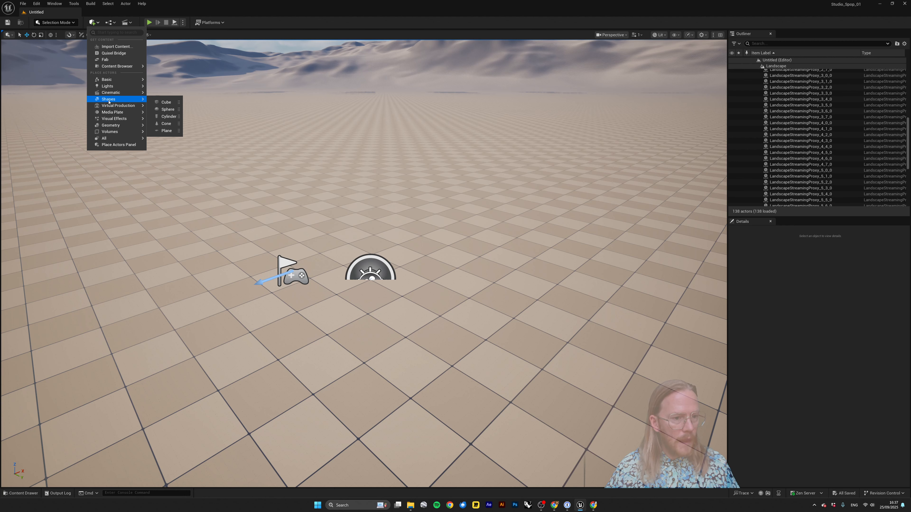
left_click_drag(153, 102, 419, 241)
Add a second cube and place it on the ground behind the player start
left_click(94, 22)
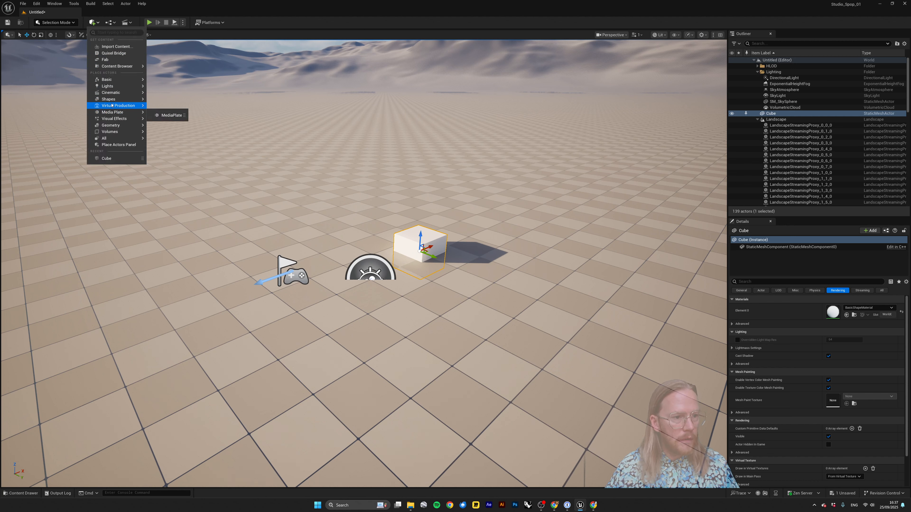
mouse_move(111, 102)
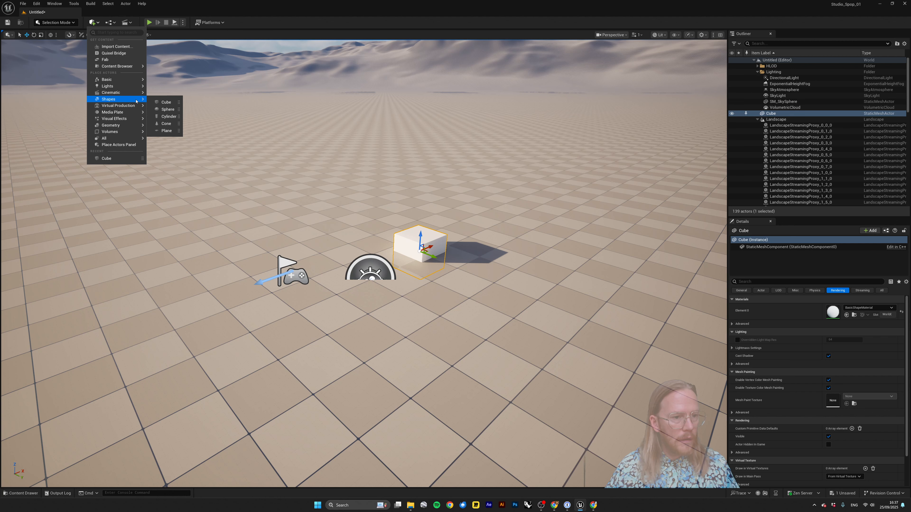
left_click(167, 103)
left_click_drag(380, 269, 326, 241)
Select the two cubes alternately, first in the scene and again by name in the Outliner
left_click(422, 241)
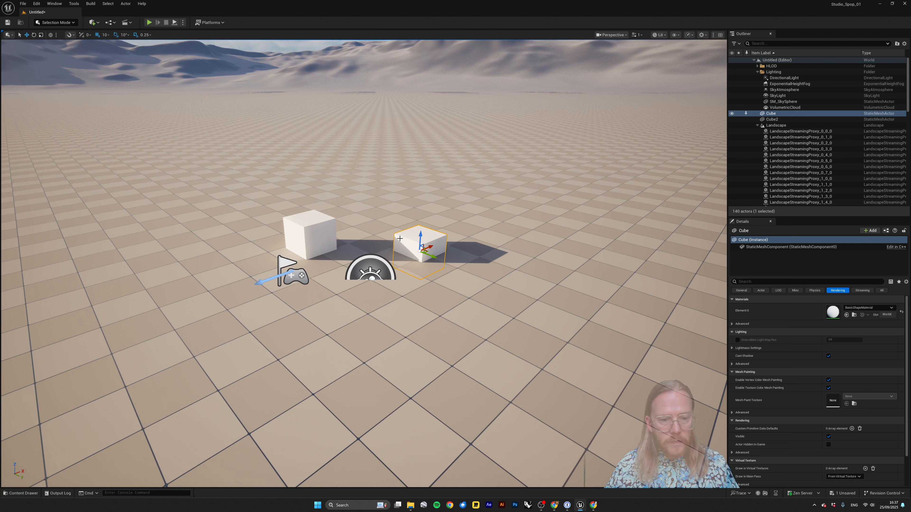
left_click(319, 236)
left_click(410, 237)
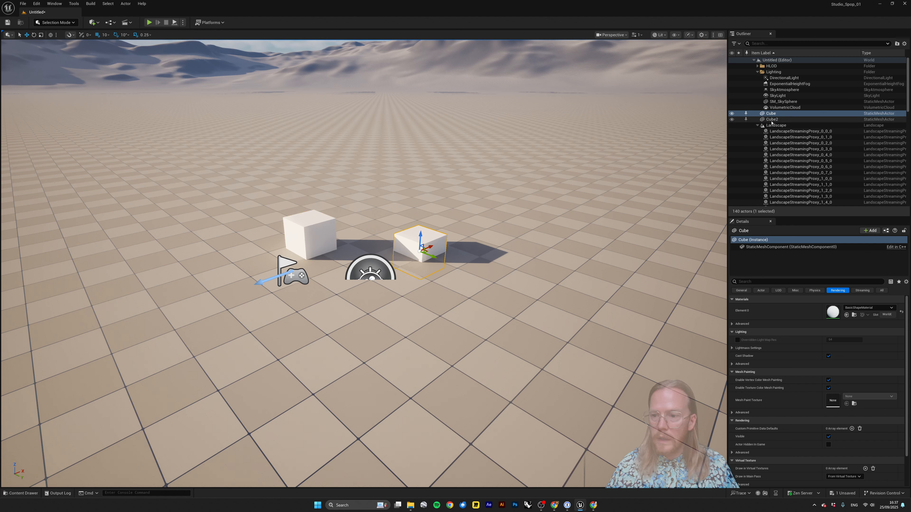
left_click_drag(772, 120, 773, 115)
left_click(772, 114)
left_click(772, 120)
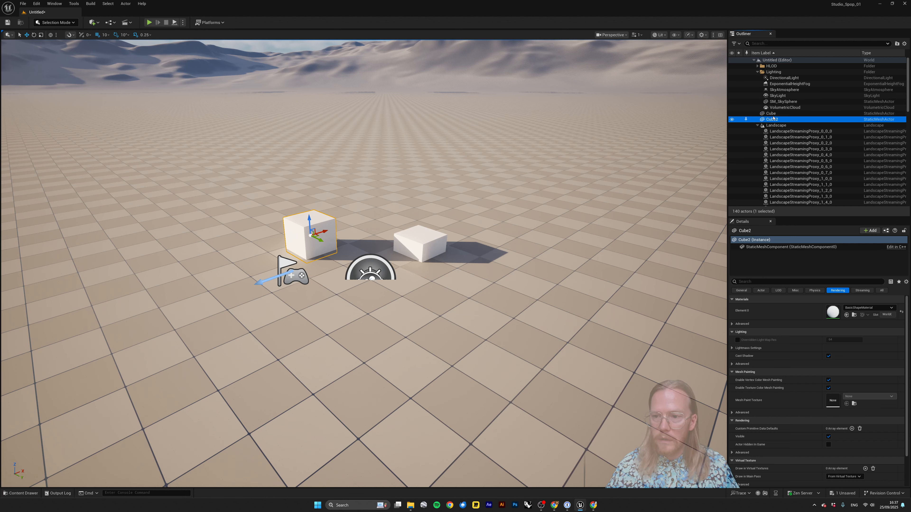
Lift the first cube above the ground and try rotating it about its red X axis
left_click(771, 114)
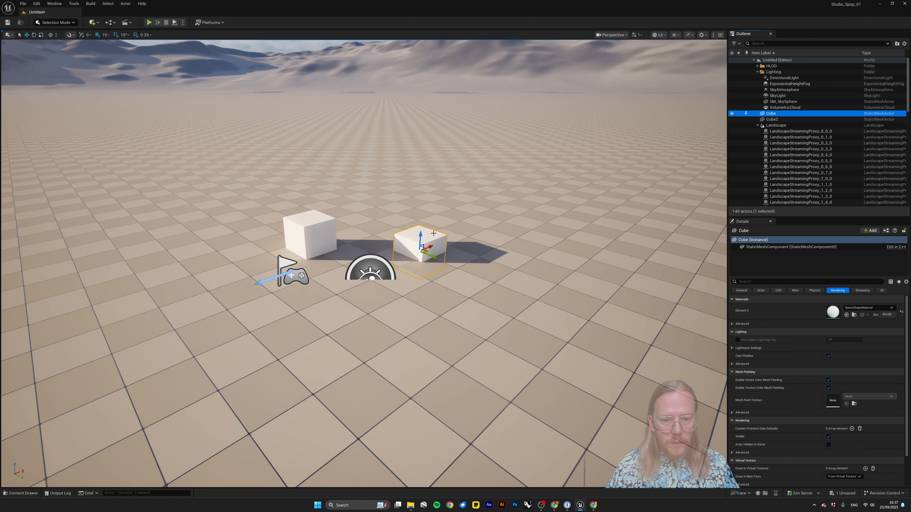
left_click_drag(420, 236, 395, 182)
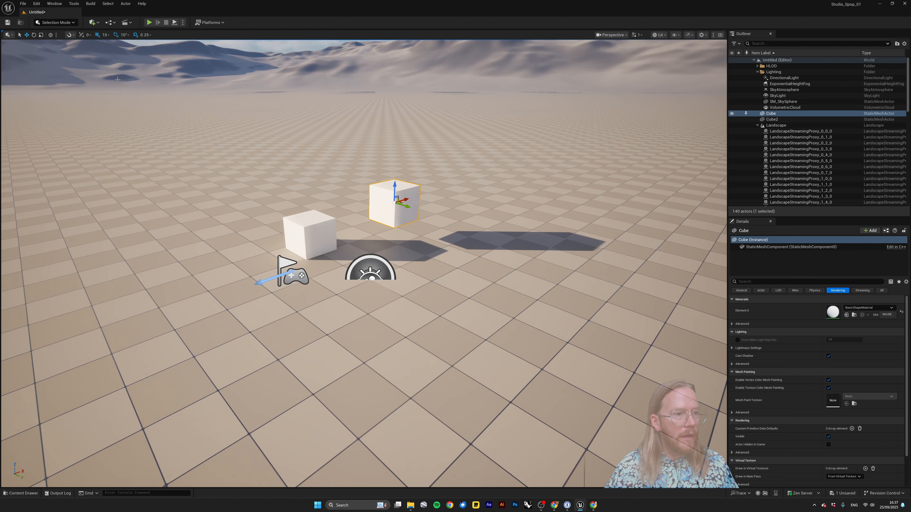
left_click(34, 35)
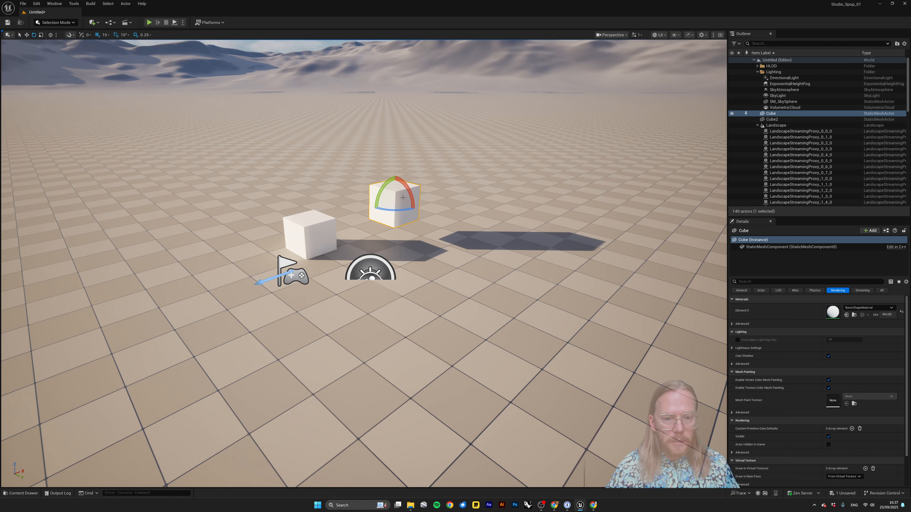
left_click_drag(401, 182, 409, 205)
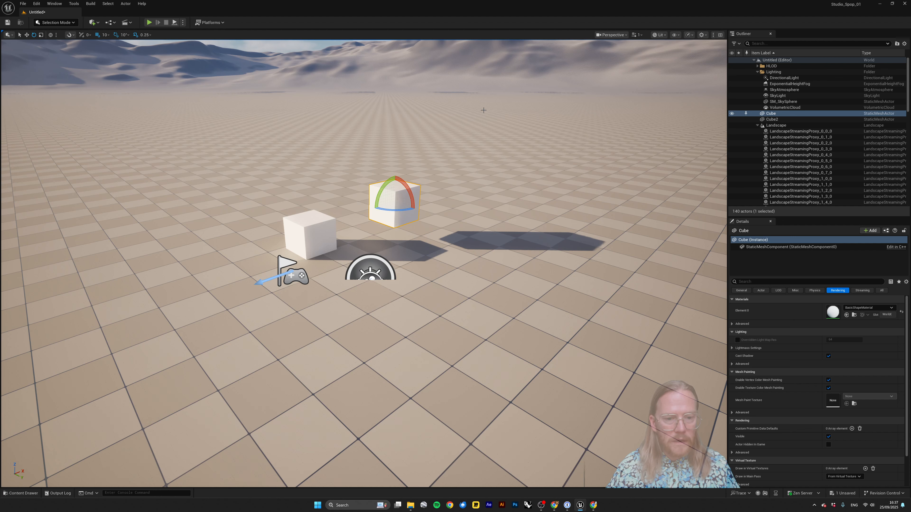
Undo a trial one-axis scale of the raised cube and scale it uniformly to 1.25
left_click(40, 35)
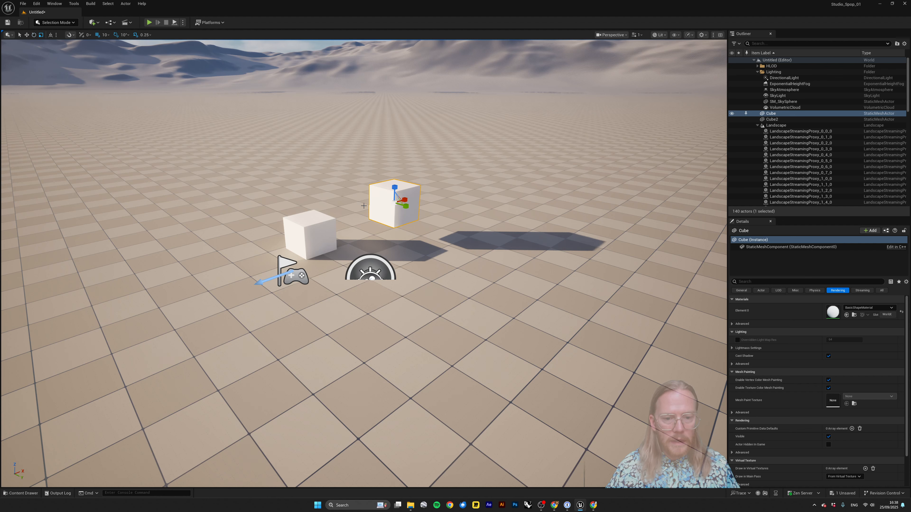
left_click_drag(407, 197, 414, 215)
key("ctrl+z")
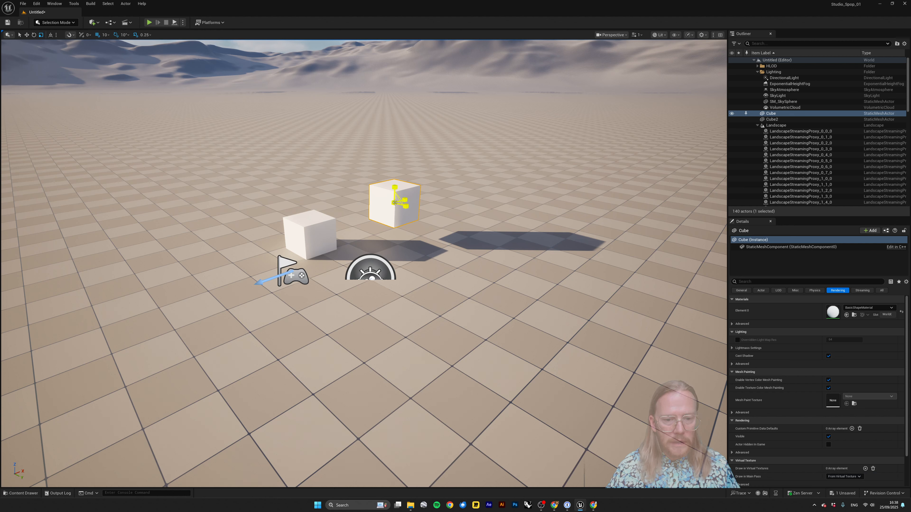
mouse_move(395, 203)
left_mouse_down()
mouse_move(410, 195)
mouse_move(387, 212)
mouse_move(407, 194)
mouse_move(399, 200)
left_mouse_up()
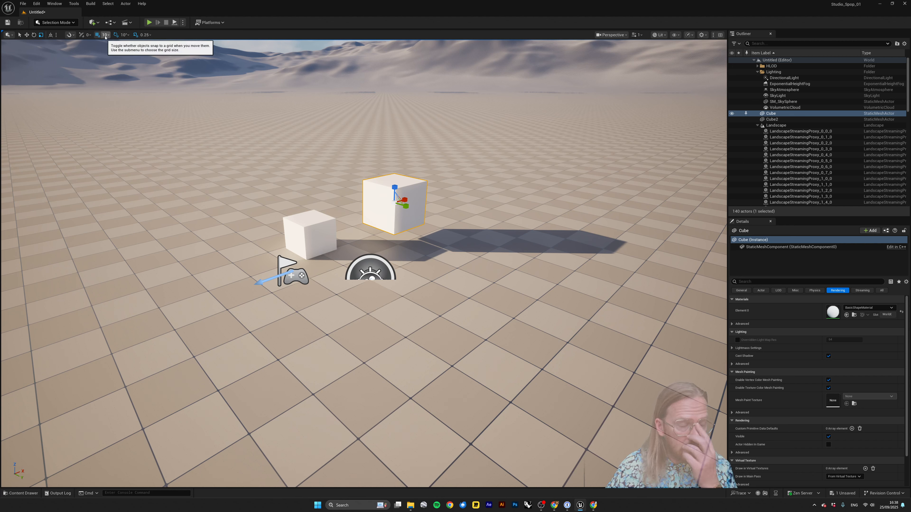
Set the movement grid snap to 1 and move the raised cube along its green Y axis
left_click(26, 35)
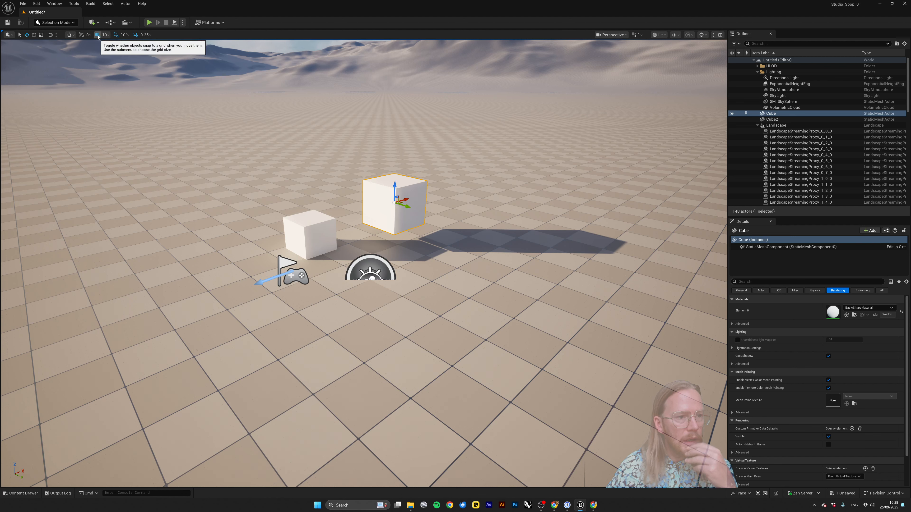
left_click(105, 35)
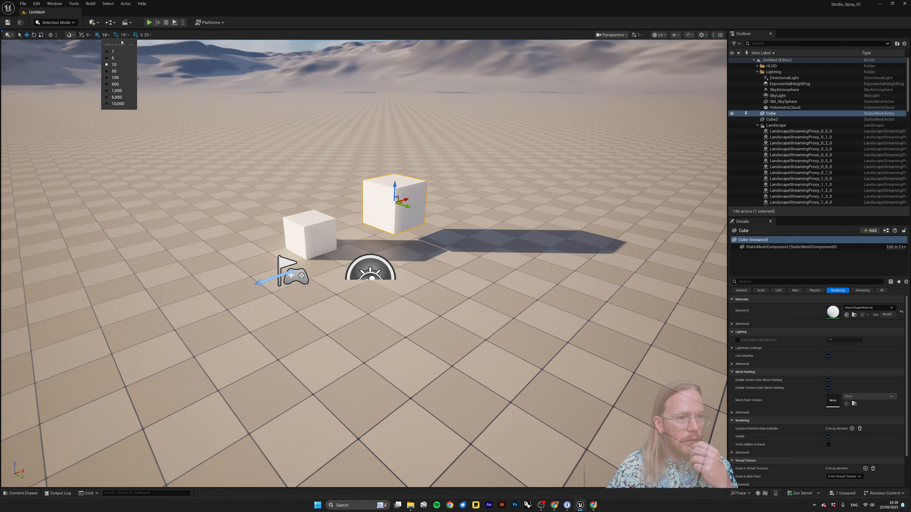
left_click(114, 52)
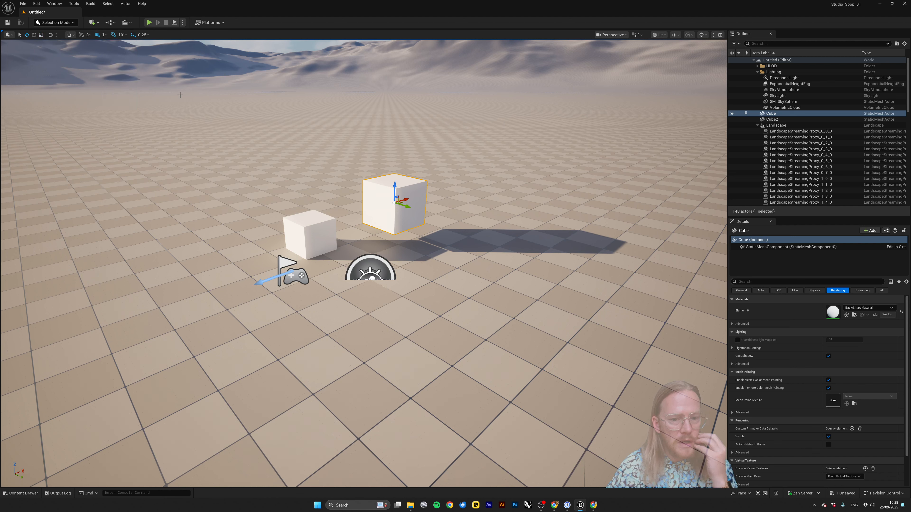
left_click_drag(407, 207, 382, 201)
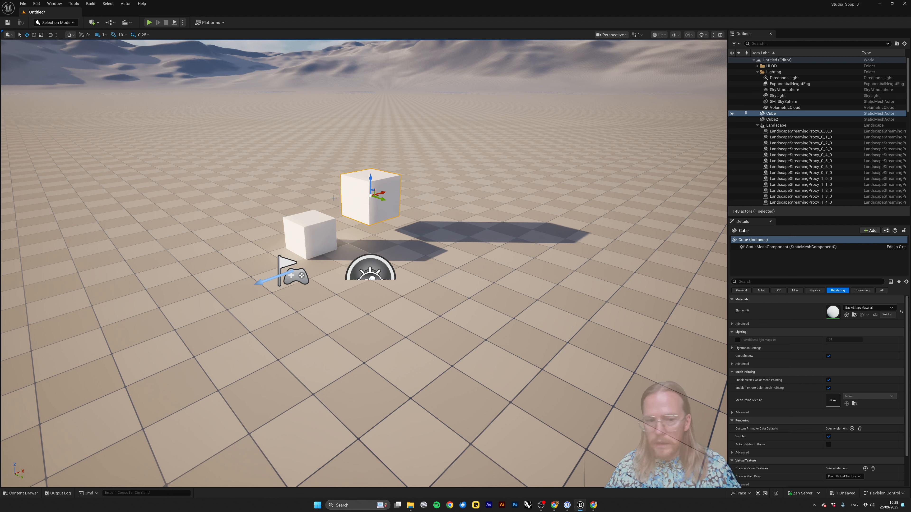
Try moving the raised cube with the movement grid snap at 500, and set the snap size to 10
left_click(103, 35)
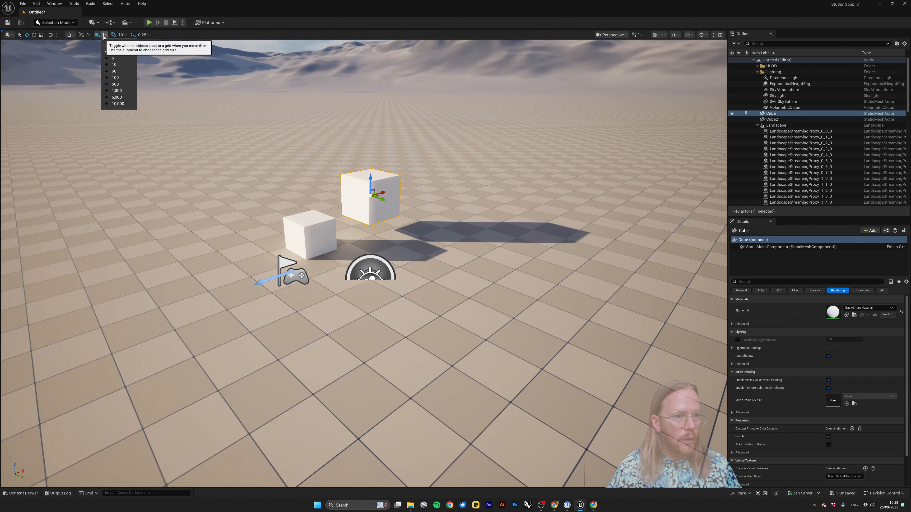
left_click(119, 84)
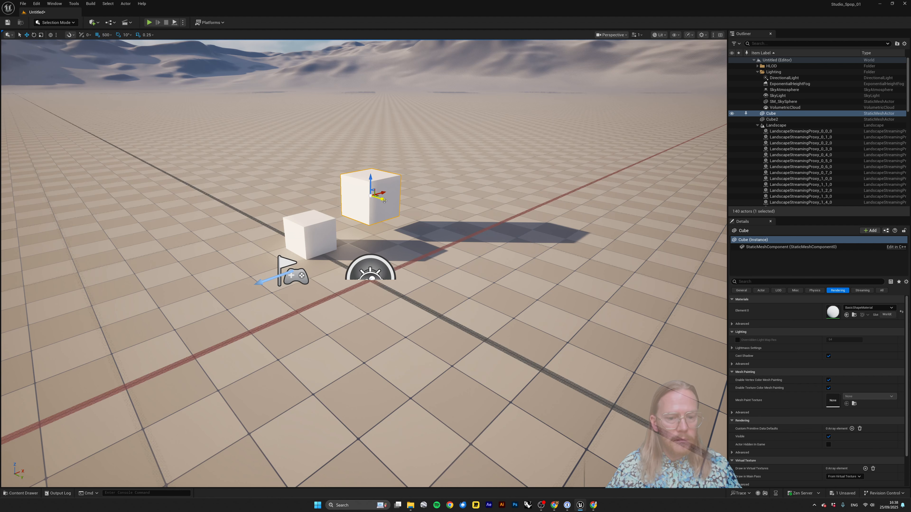
left_click_drag(335, 189, 384, 204)
left_click_drag(431, 225, 359, 226)
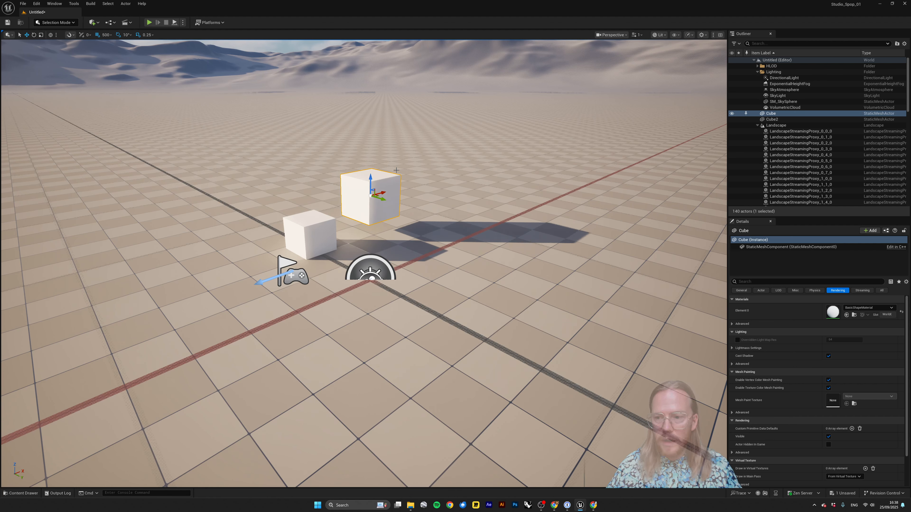
left_click(106, 35)
left_click(127, 67)
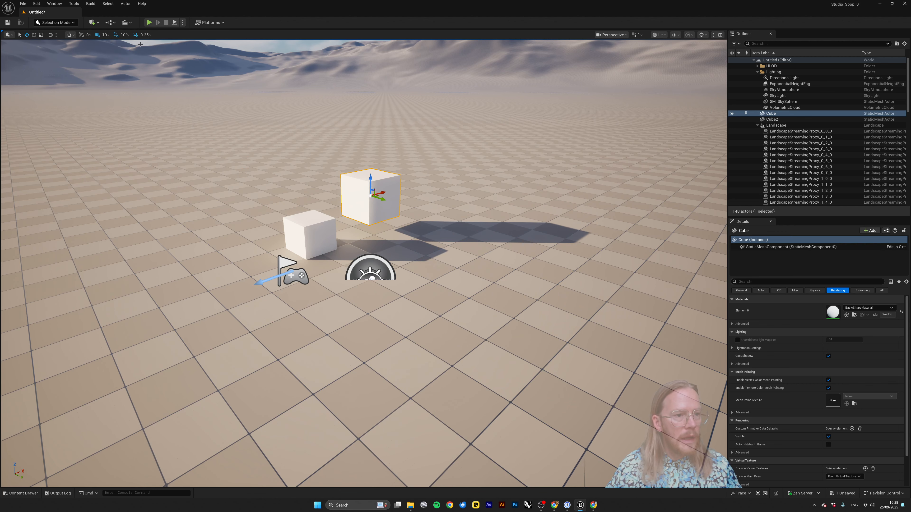
Try rotating the raised cube about its vertical axis with a 90° rotation snap, and restore the snap to 10°
left_click(34, 35)
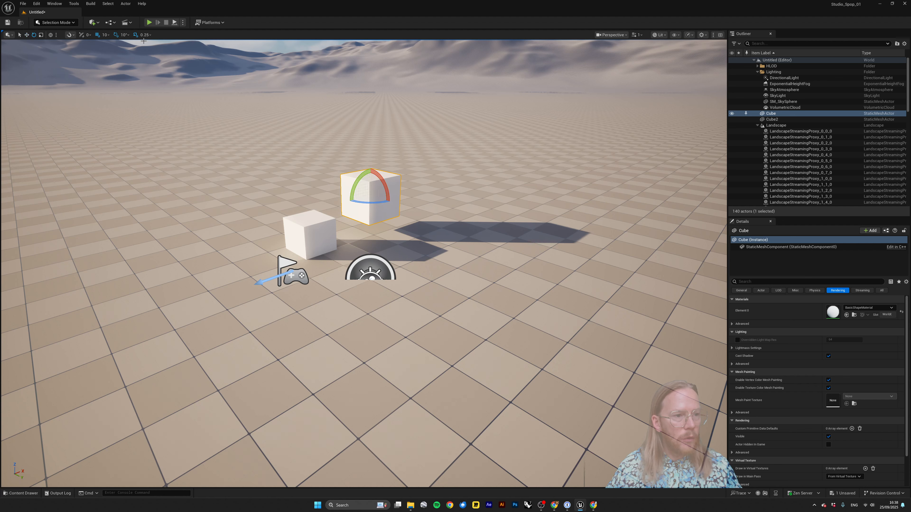
left_click(124, 35)
left_click(151, 93)
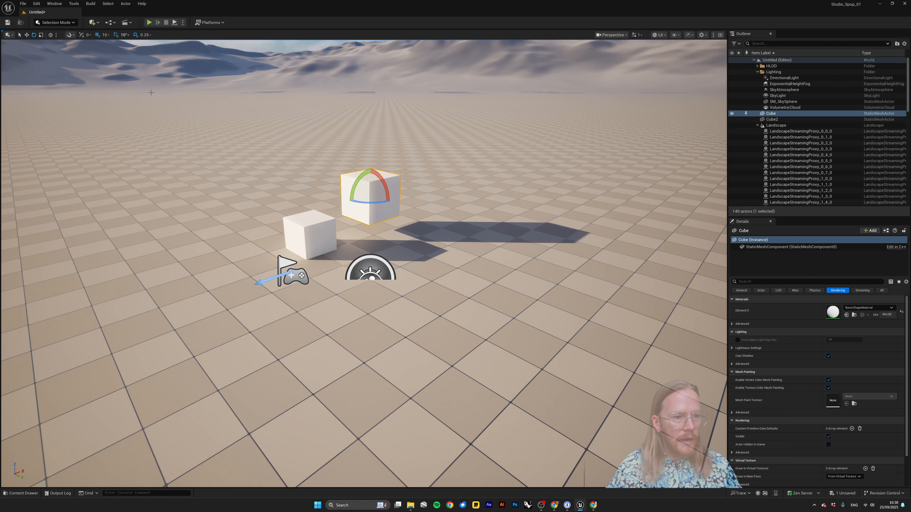
left_click(124, 35)
left_click(133, 93)
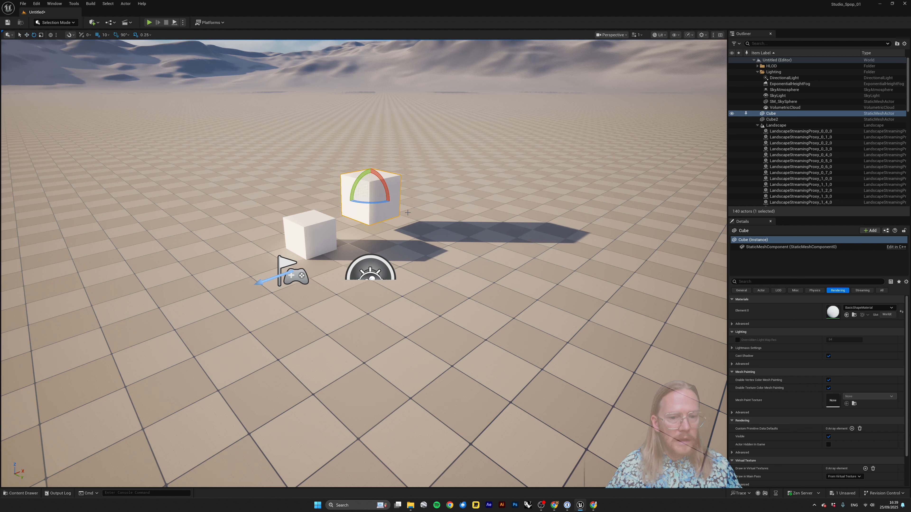
left_click_drag(368, 203, 346, 203)
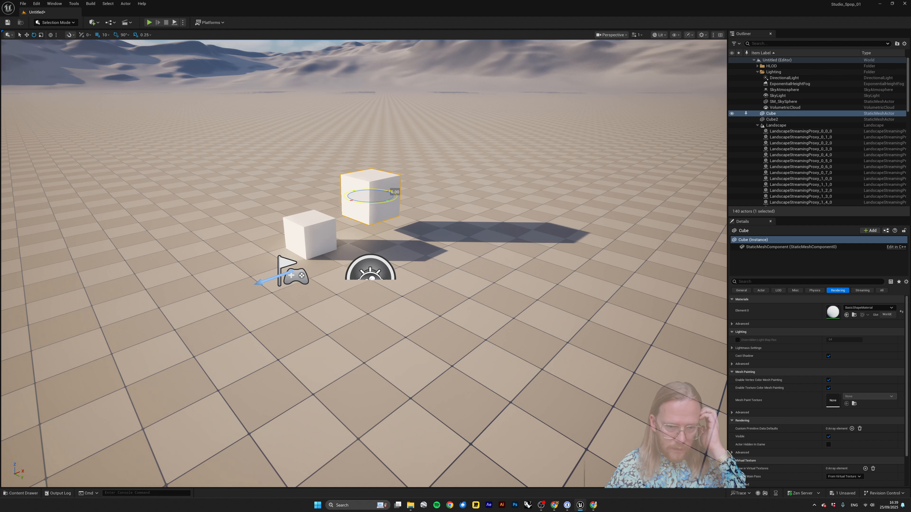
left_click_drag(346, 203, 344, 203)
left_click(120, 35)
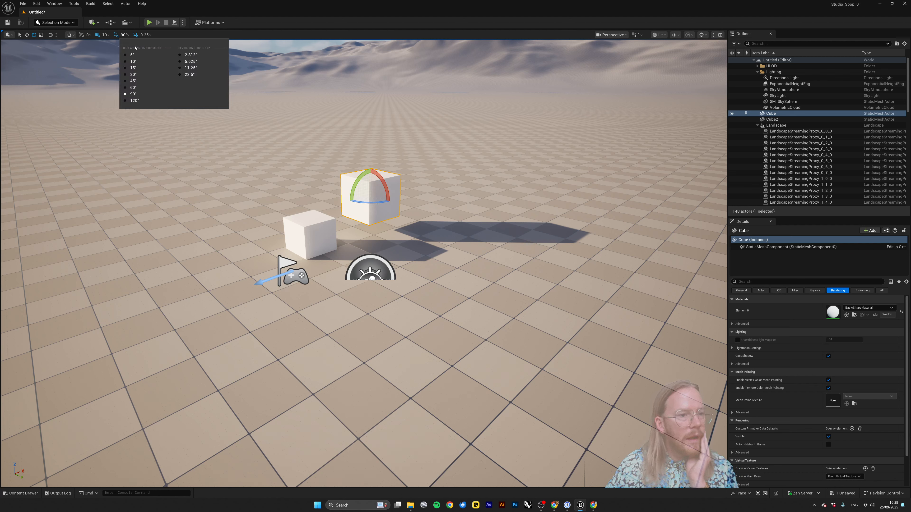
left_click(151, 63)
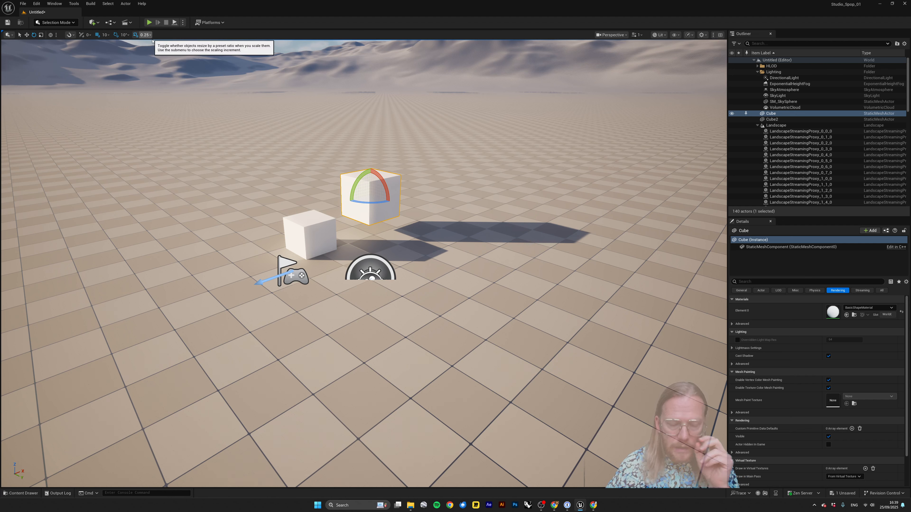
Activate the move gizmo for the raised cube and show its general properties with a wider transform value column
left_click(26, 36)
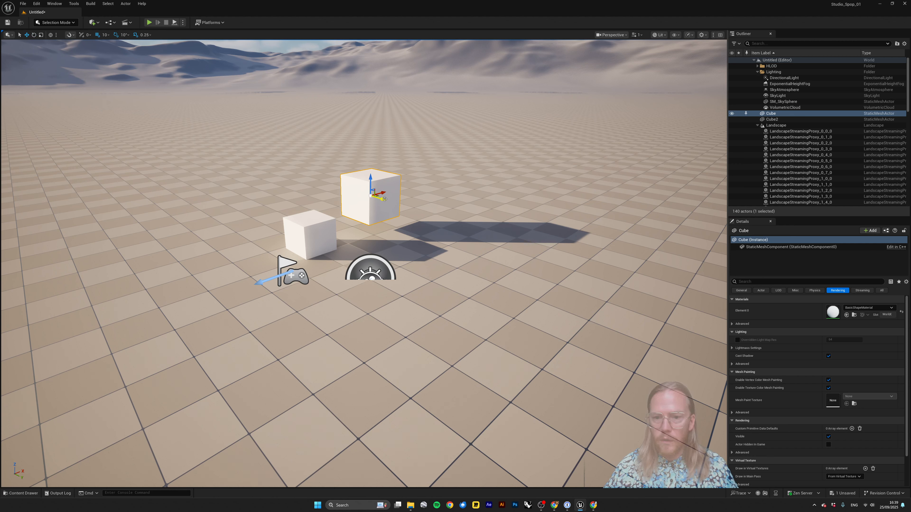
left_click(740, 290)
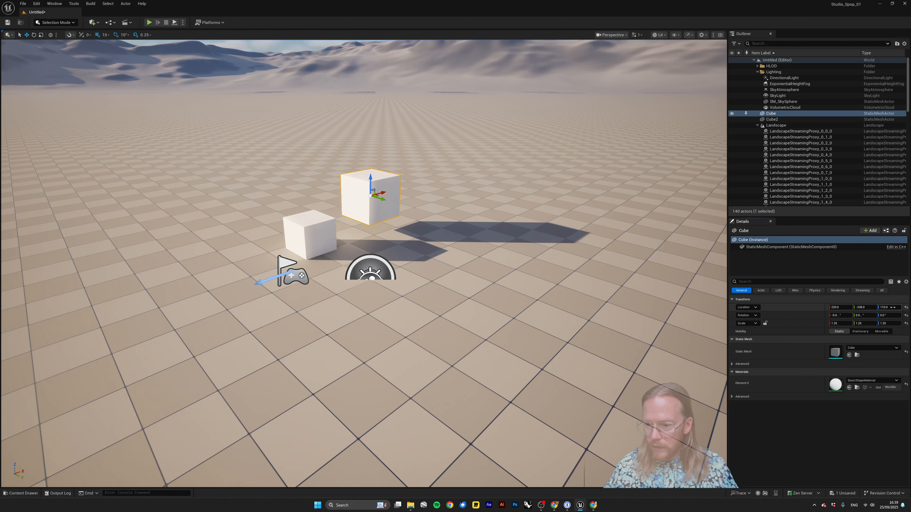
left_click_drag(824, 311, 795, 315)
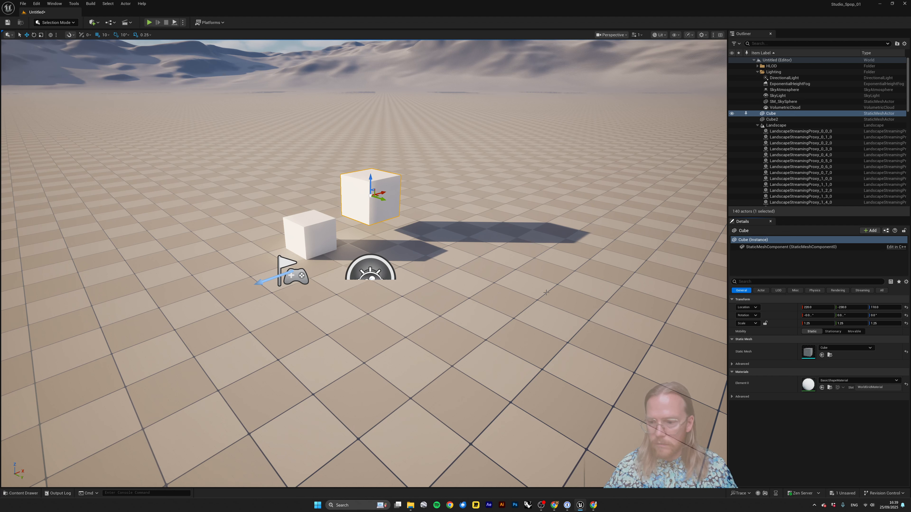
Set the raised cube's location to X 0, Y 0 and Z 0 to place it at the world origin
right_click_drag(545, 292, 534, 291)
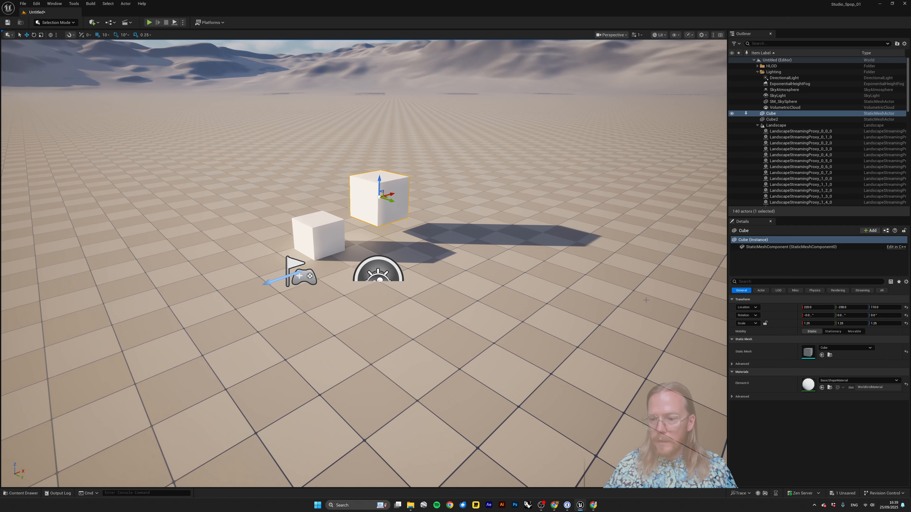
left_click(811, 308)
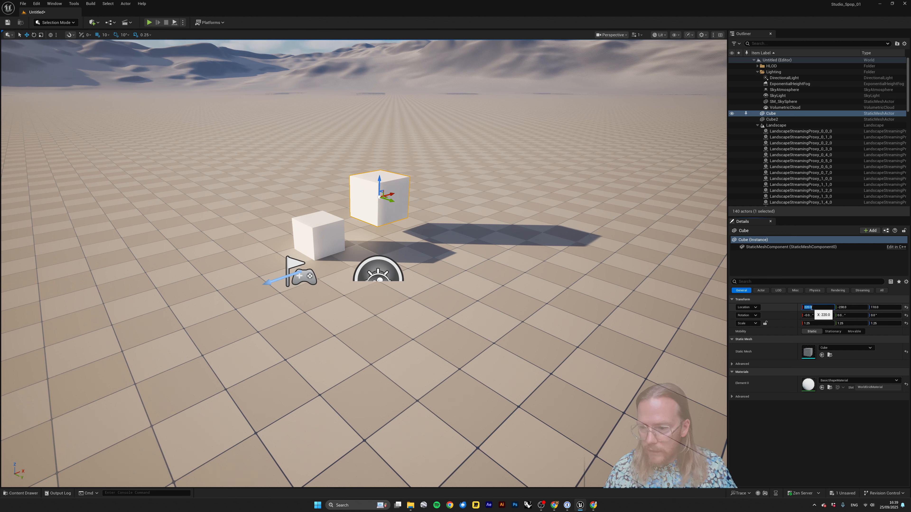
type("0")
key("Tab")
type("0")
key("Tab")
type("0")
key("Return")
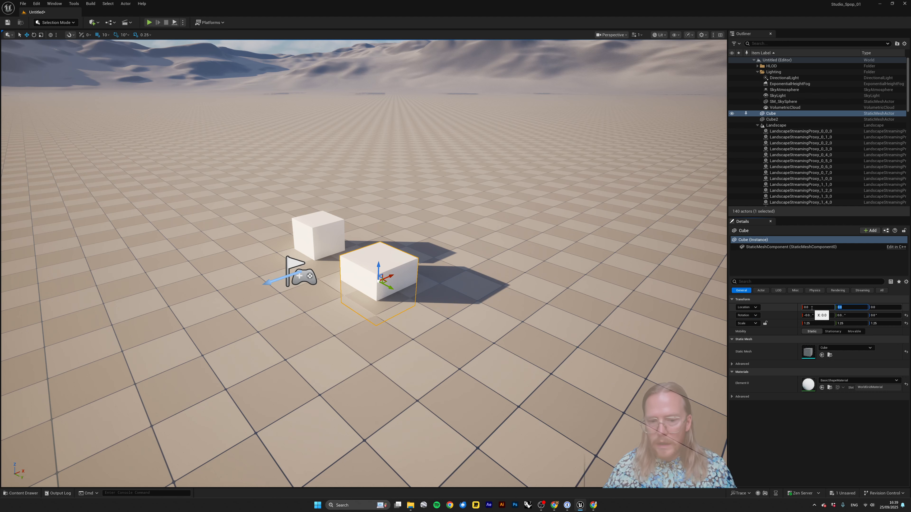
Move the cube away from the origin along X and Y, raising it to about 110 on Z
right_click_drag(418, 261, 425, 269)
left_click(347, 245)
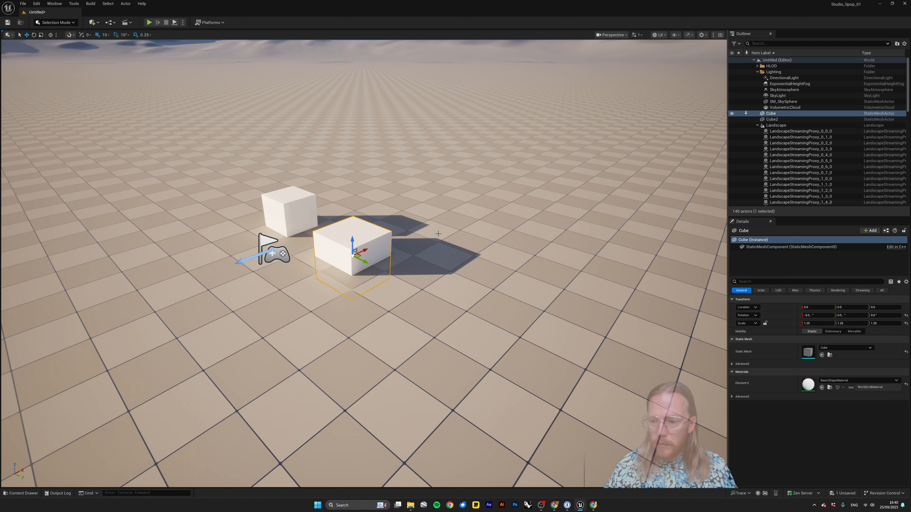
left_click_drag(357, 248, 494, 162)
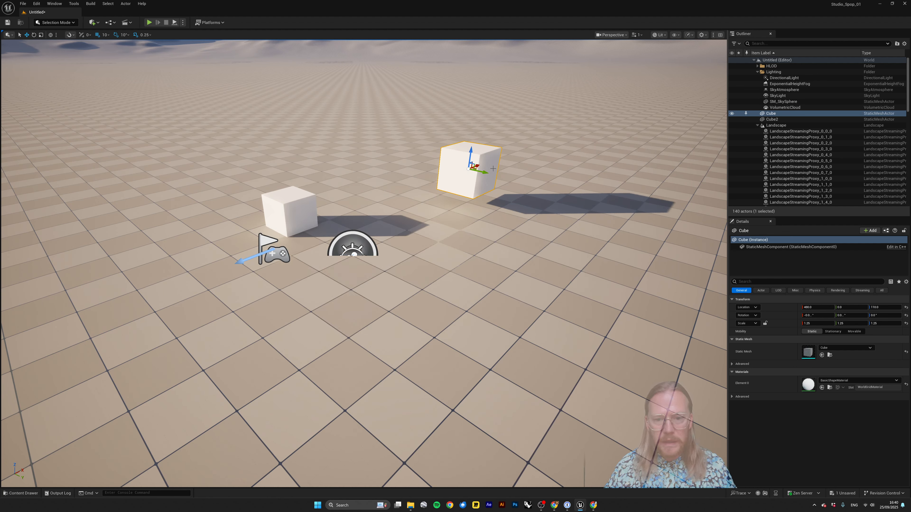
left_click_drag(484, 172, 415, 158)
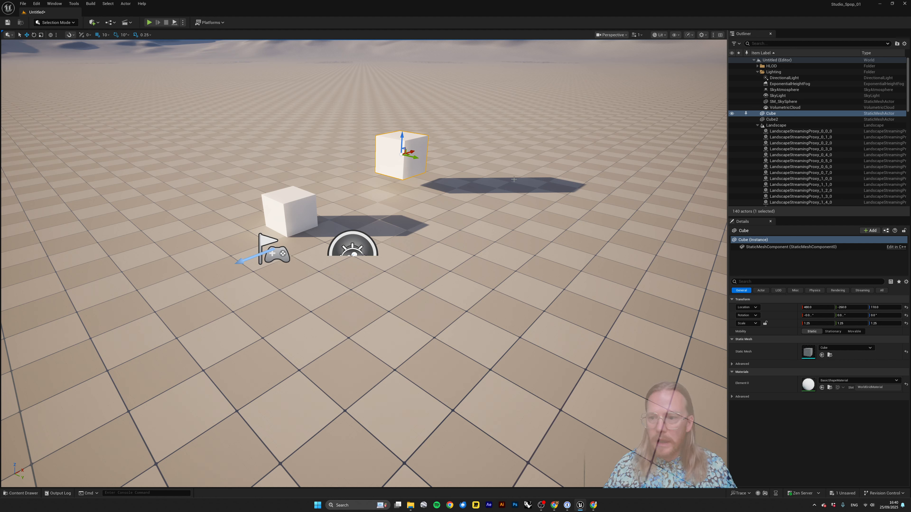
Toggle the raised cube's visibility in the level editor off and on several times, leaving it shown
left_click(732, 114)
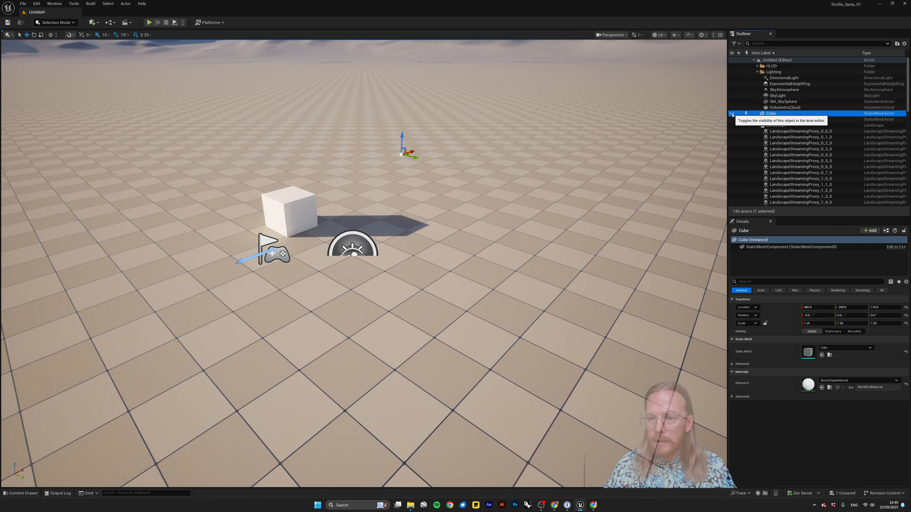
left_click(732, 114)
left_click(732, 114)
left_click(732, 114)
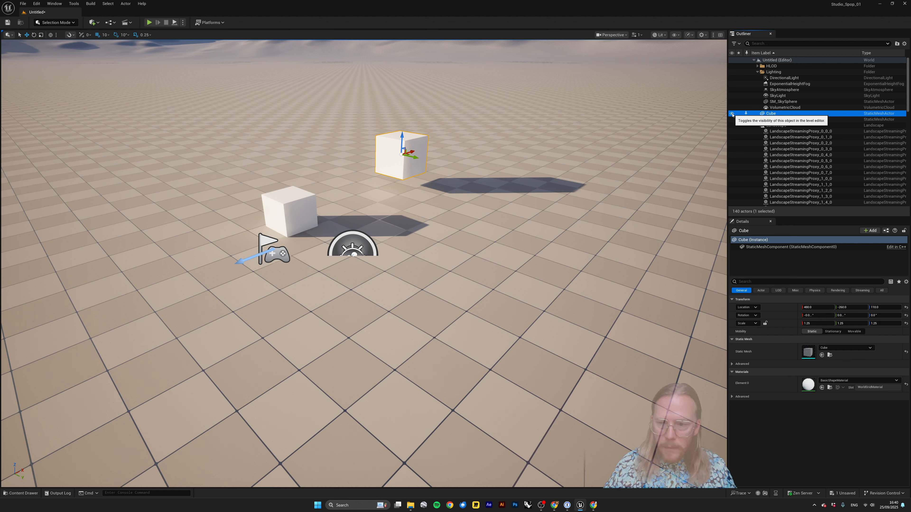
left_click(732, 114)
left_click(732, 114)
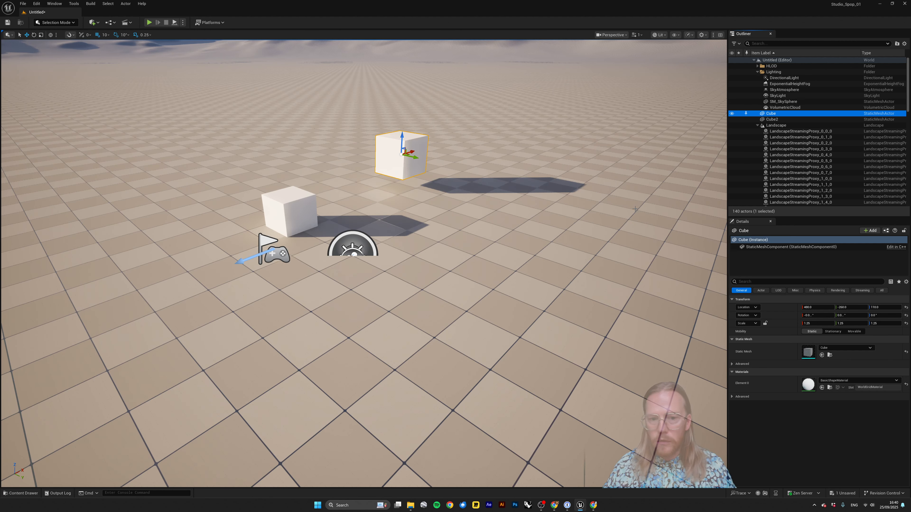
left_click(732, 114)
left_click(732, 114)
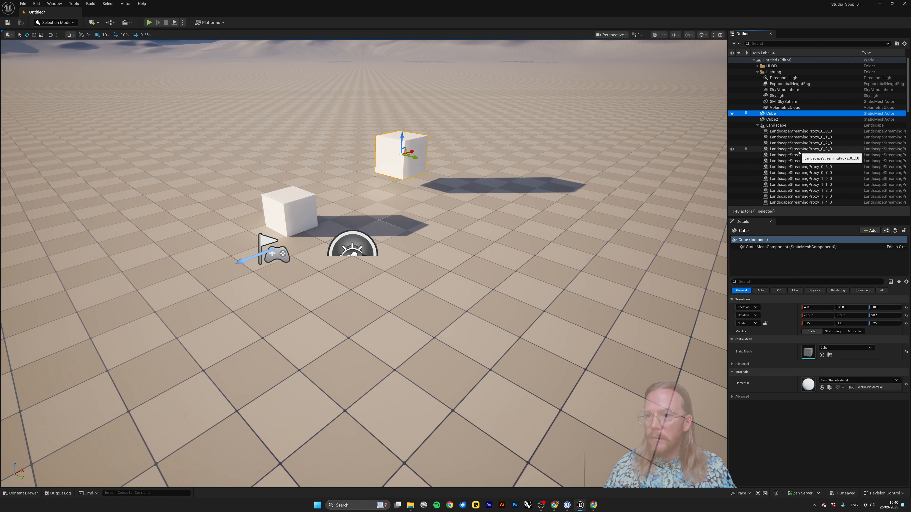
left_click(732, 114)
left_click(732, 114)
left_click(732, 114)
left_click(732, 114)
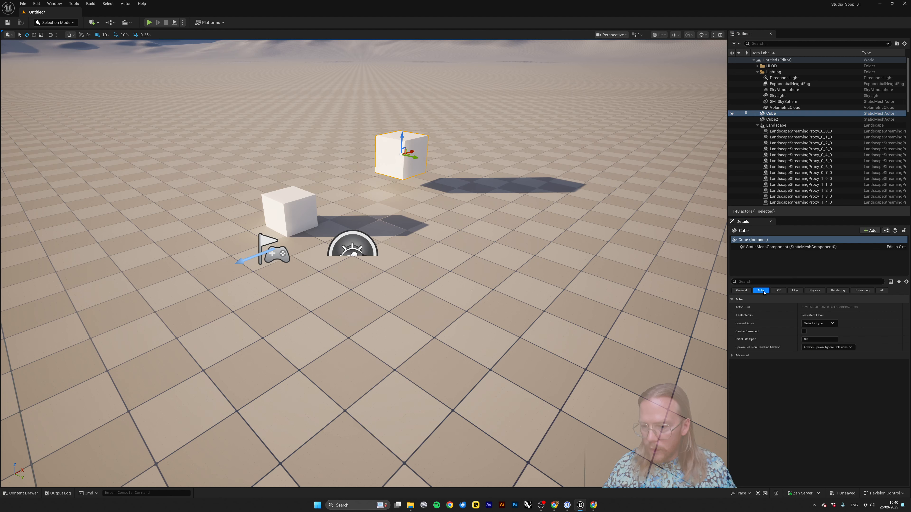
Look through the raised cube's LOD and Misc properties, and return to its General properties
left_click(779, 292)
left_click(780, 293)
left_click(795, 290)
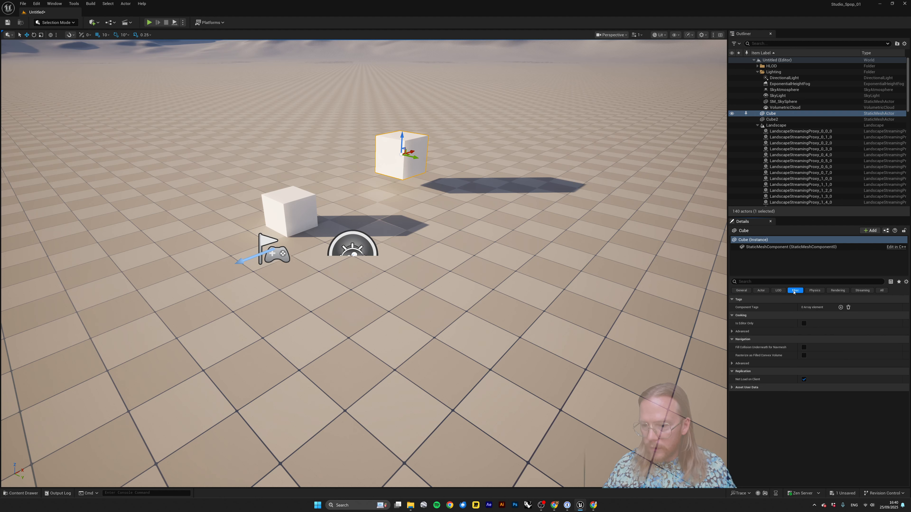
left_click(741, 290)
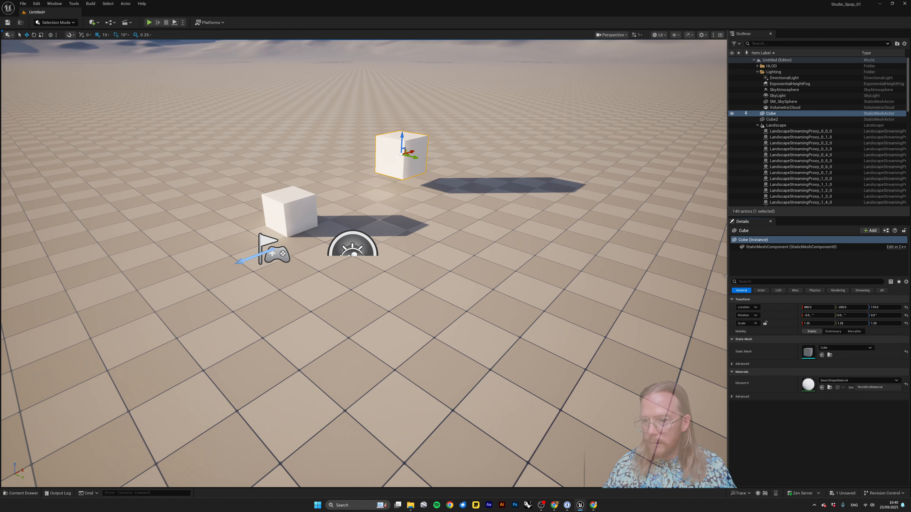